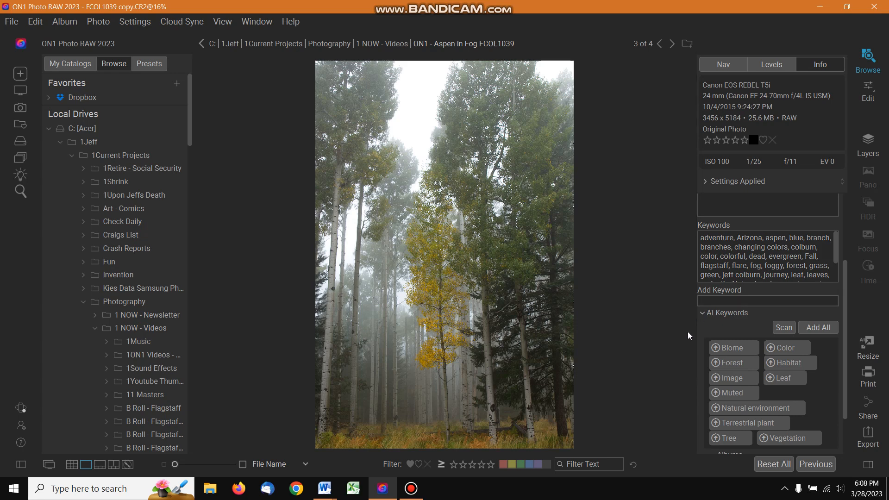
Scan the aspen photo for AI keywords and open the photo for editing.
{"action": "left_click", "coordinate": [785, 328]}
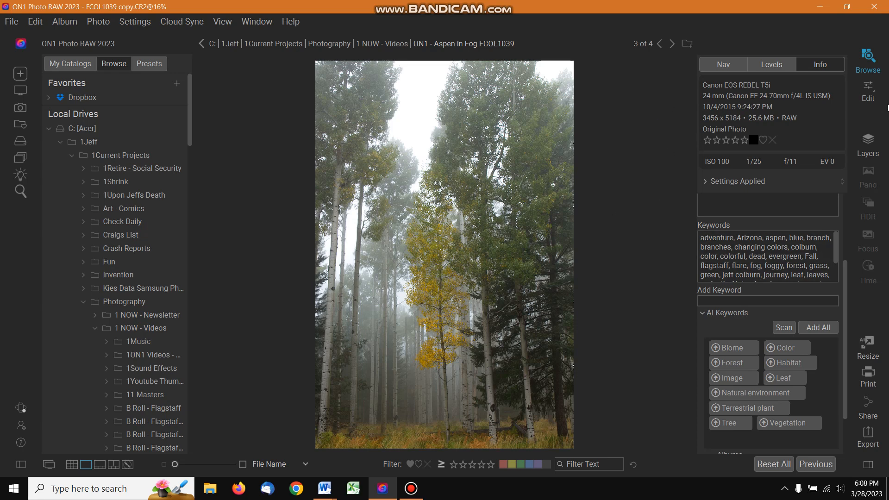
{"action": "left_click", "coordinate": [873, 97]}
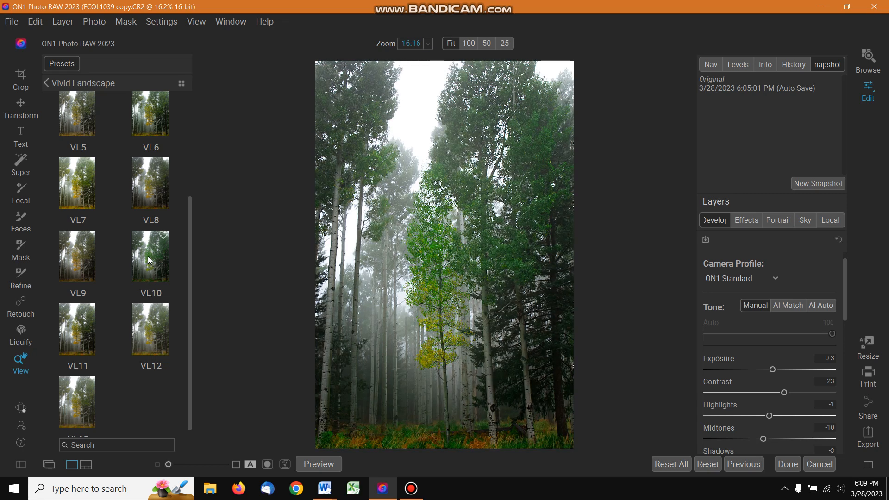
Compare the AI Auto tone with Manual tone, and view the available camera profiles.
{"action": "left_click", "coordinate": [825, 307]}
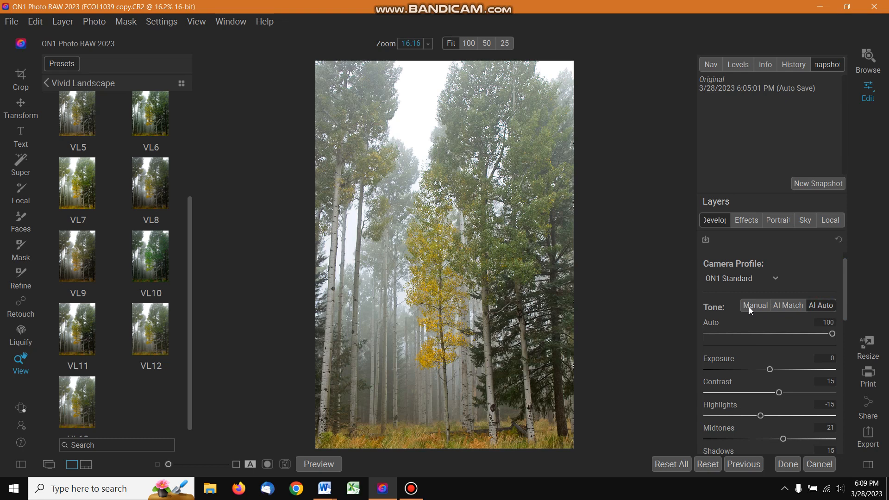
{"action": "left_click", "coordinate": [749, 306]}
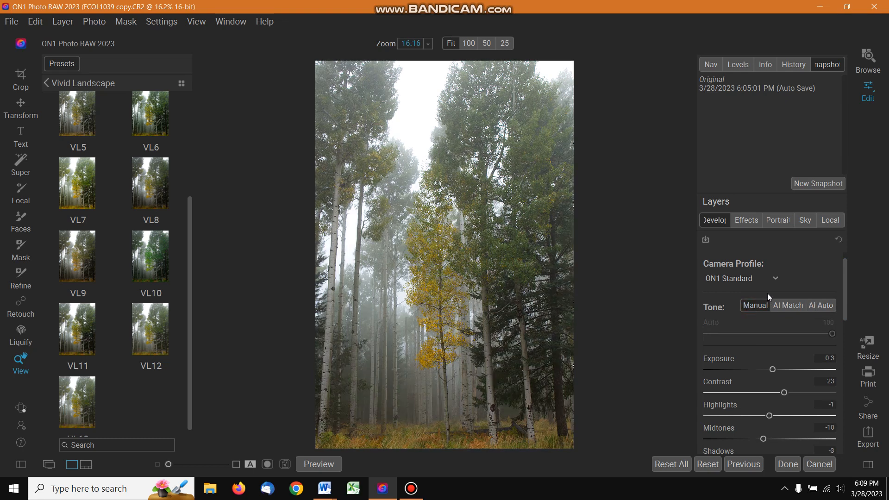
{"action": "left_click", "coordinate": [776, 279]}
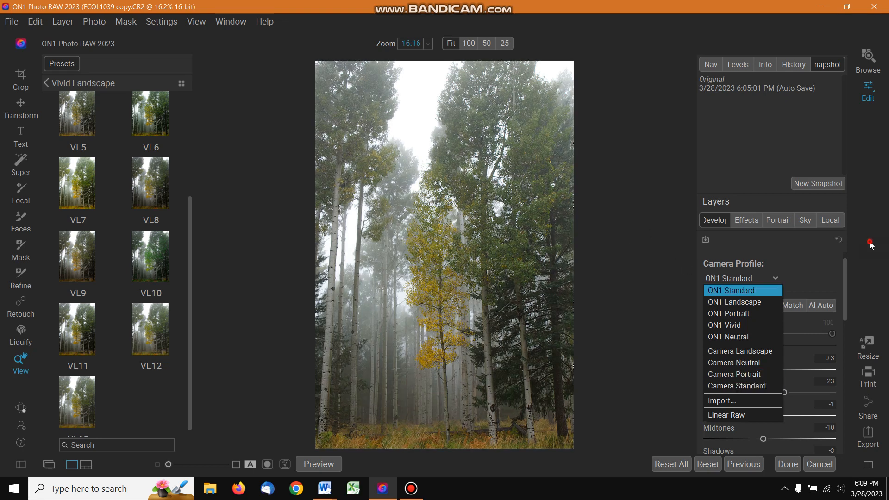
{"action": "left_click", "coordinate": [870, 241]}
Set the photo's Exposure to 0.5 and Highlights to 8, and adjust the Midtones and Shadows.
{"action": "left_click_drag", "start_coordinate": [844, 270], "coordinate": [846, 290]}
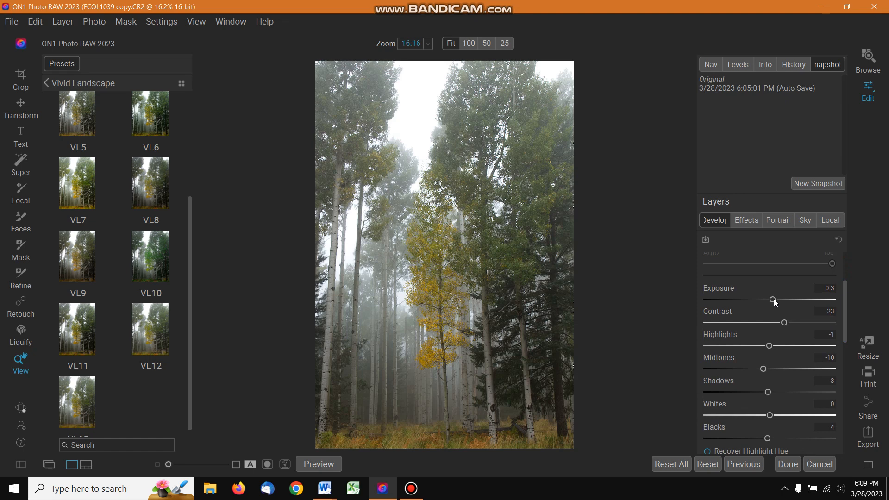
{"action": "left_click_drag", "start_coordinate": [774, 299], "coordinate": [776, 298]}
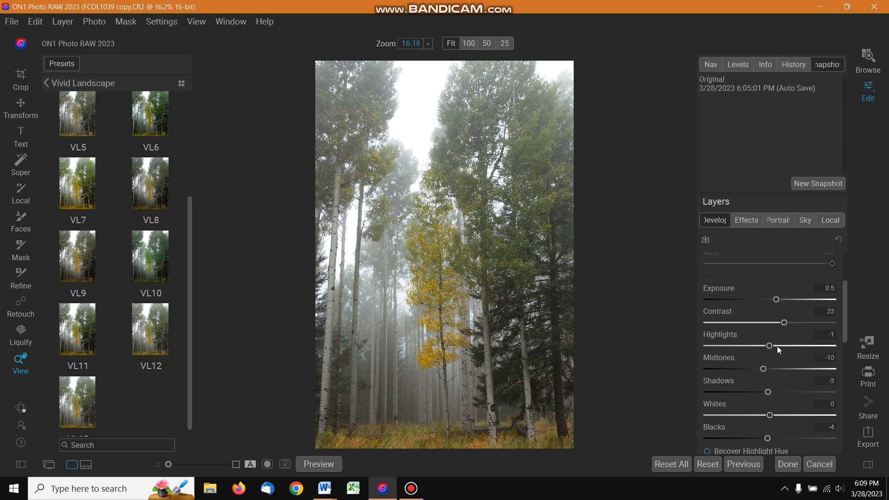
{"action": "mouse_move", "coordinate": [769, 346]}
{"action": "left_mouse_down"}
{"action": "mouse_move", "coordinate": [746, 346]}
{"action": "mouse_move", "coordinate": [775, 345]}
{"action": "left_mouse_up"}
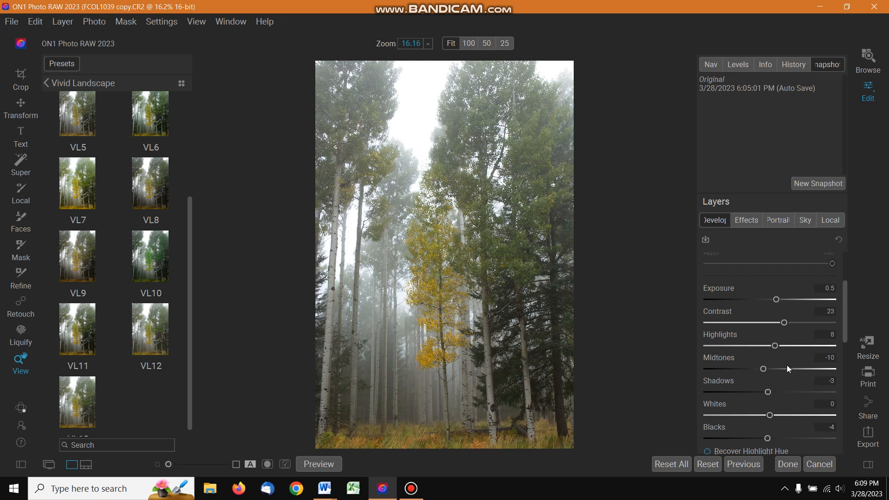
{"action": "left_click_drag", "start_coordinate": [765, 366], "coordinate": [749, 366]}
{"action": "left_click", "coordinate": [768, 391]}
{"action": "left_click", "coordinate": [846, 328]}
{"action": "left_click_drag", "start_coordinate": [846, 327], "coordinate": [854, 407]}
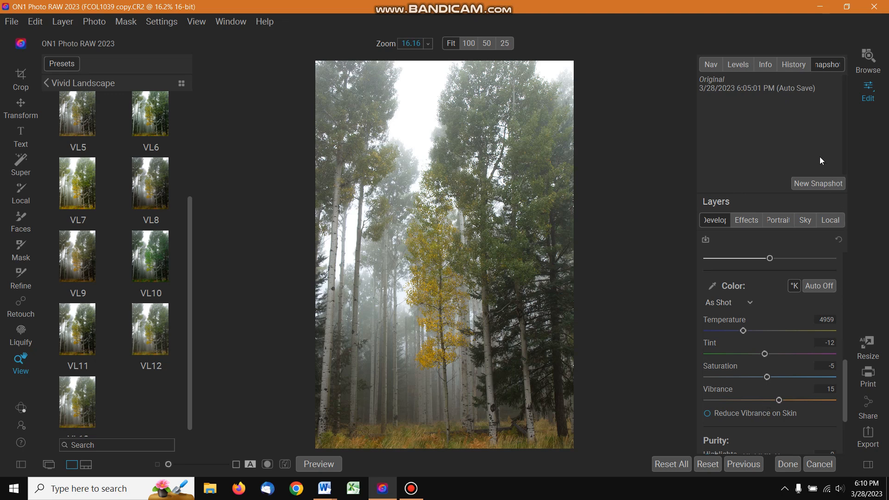
Save the current adjustments as a snapshot named "adjustment".
{"action": "left_click", "coordinate": [811, 184]}
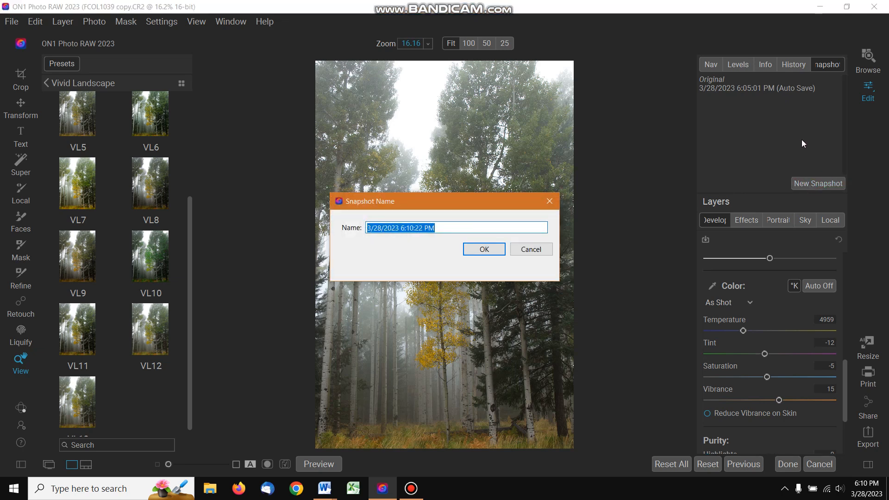
{"action": "type", "text": "adjustment"}
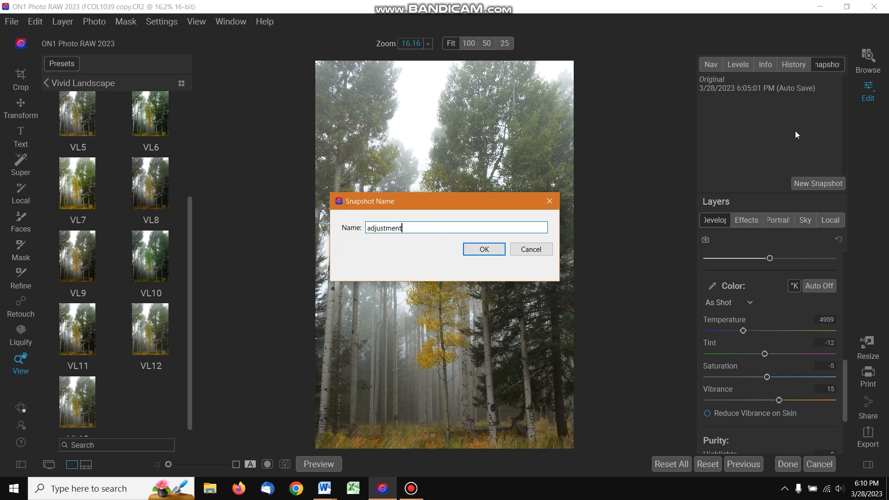
{"action": "key", "text": "Return"}
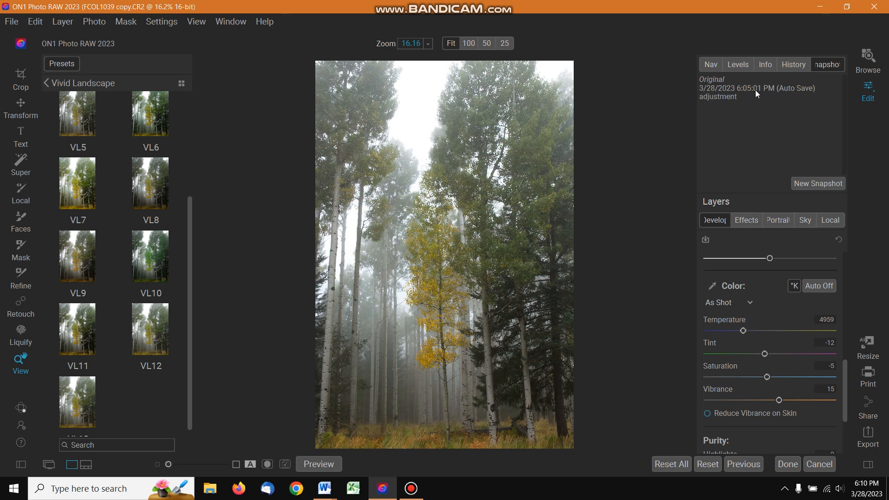
Delete the Auto Save snapshot dated 3/28/2023 6:05:01 PM.
{"action": "left_click", "coordinate": [793, 87]}
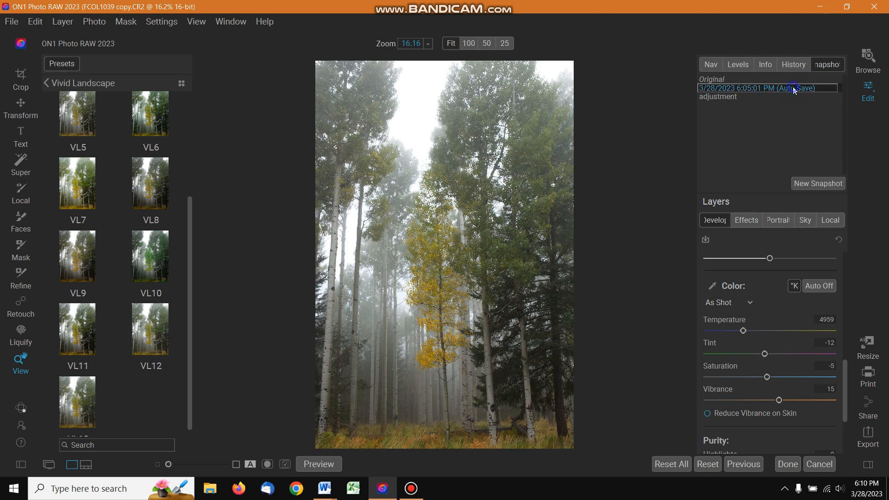
{"action": "right_click", "coordinate": [793, 88]}
{"action": "left_click", "coordinate": [781, 106]}
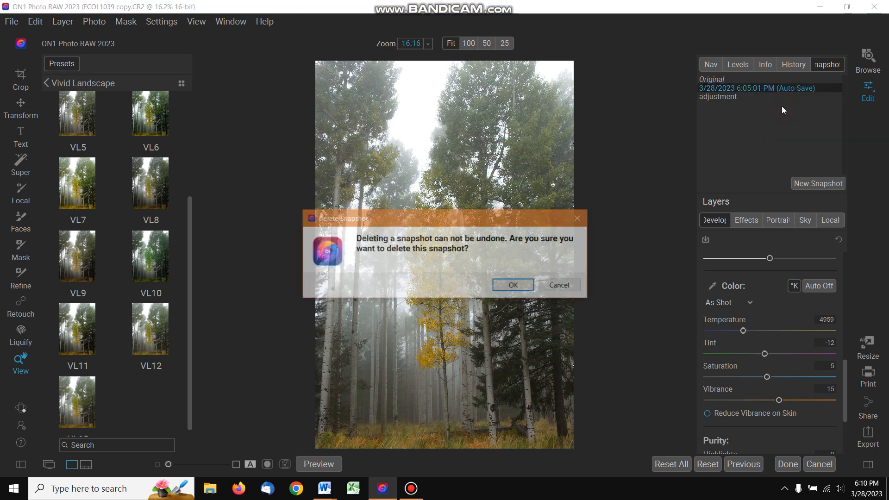
{"action": "left_click", "coordinate": [515, 287]}
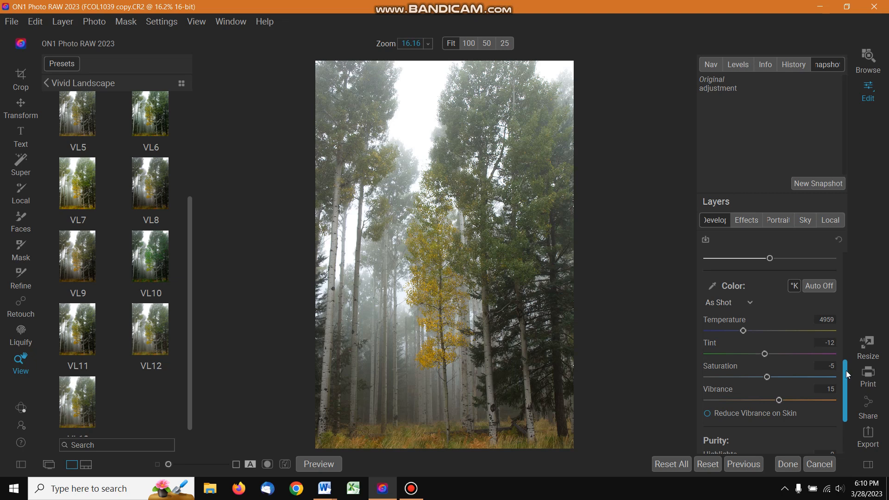
Add a Weather filter to the photo's effects.
{"action": "left_click", "coordinate": [747, 220]}
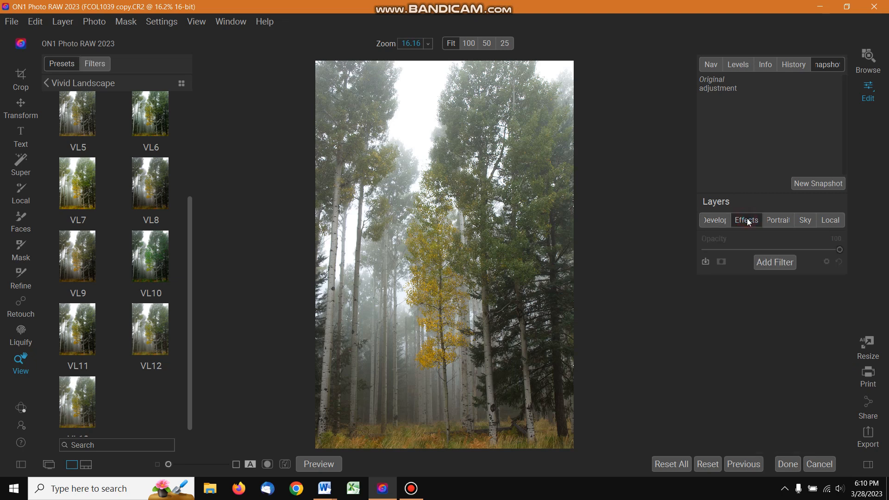
{"action": "left_click", "coordinate": [778, 263]}
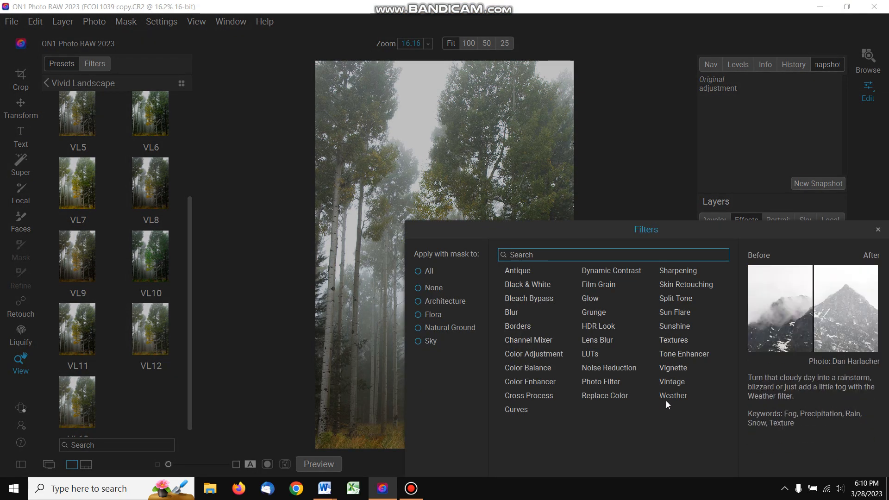
{"action": "left_click", "coordinate": [674, 396]}
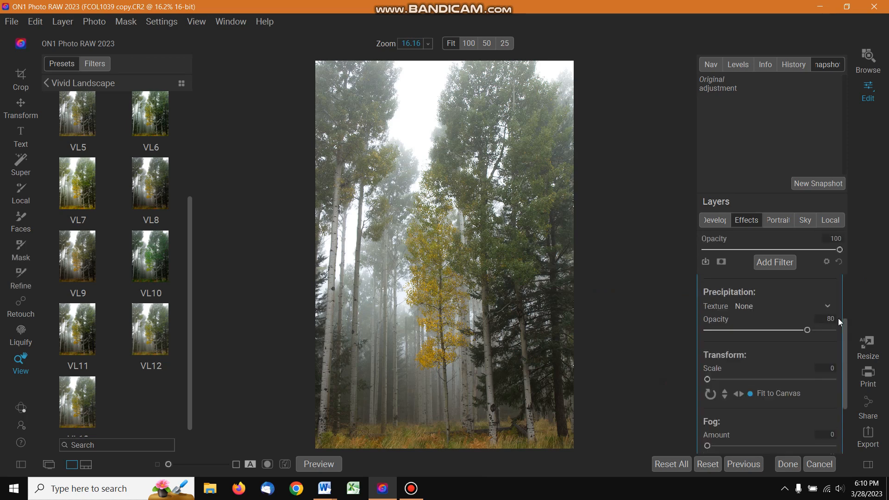
{"action": "left_click_drag", "start_coordinate": [846, 336], "coordinate": [845, 274]}
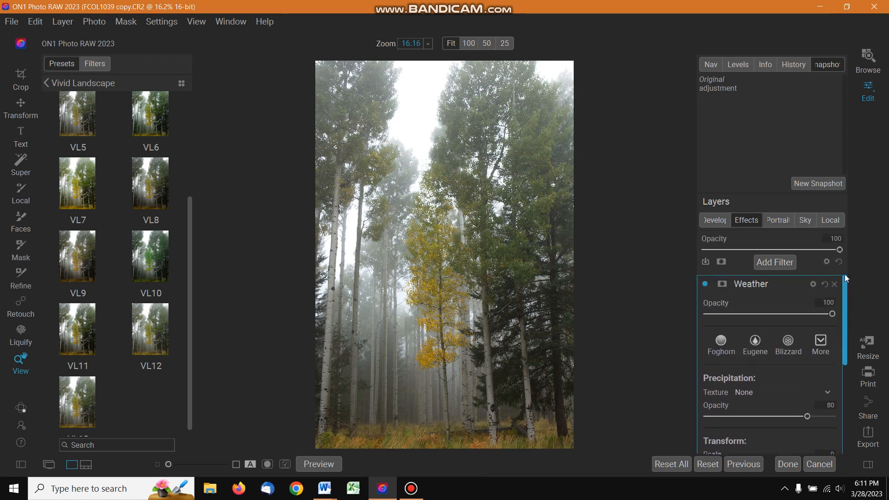
Compare the Foghorn, Eugene and Blizzard styles of the Weather filter, and apply Foghorn.
{"action": "left_click", "coordinate": [720, 343]}
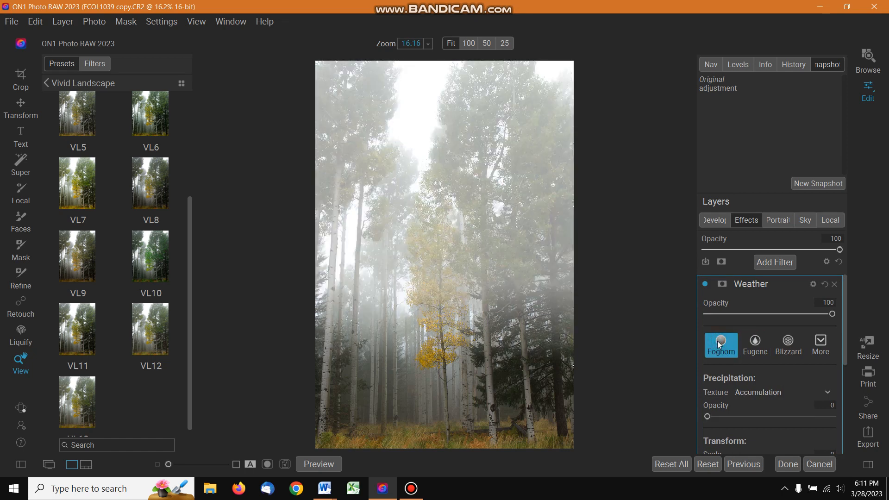
{"action": "left_click", "coordinate": [757, 343]}
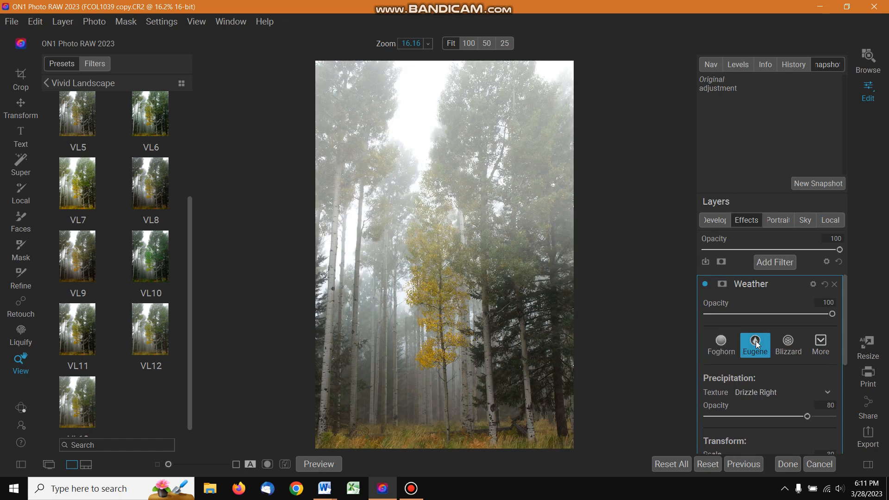
{"action": "left_click", "coordinate": [788, 342]}
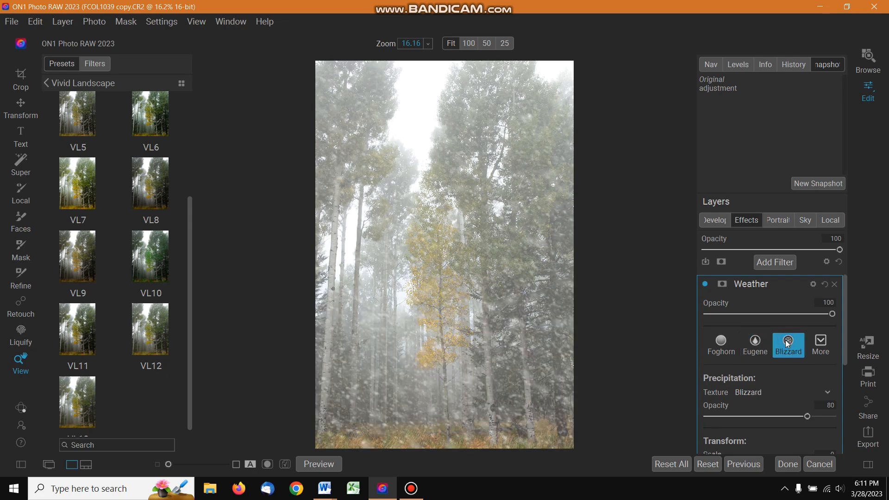
{"action": "left_click", "coordinate": [822, 341]}
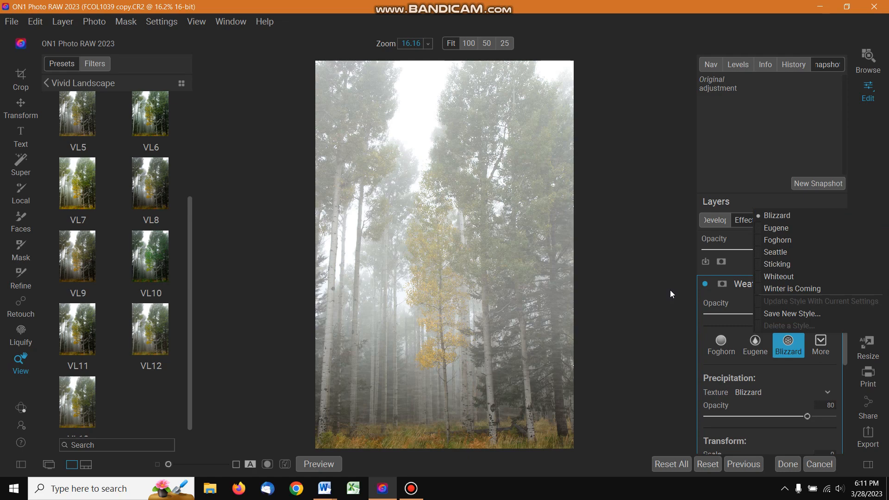
{"action": "left_click", "coordinate": [670, 290]}
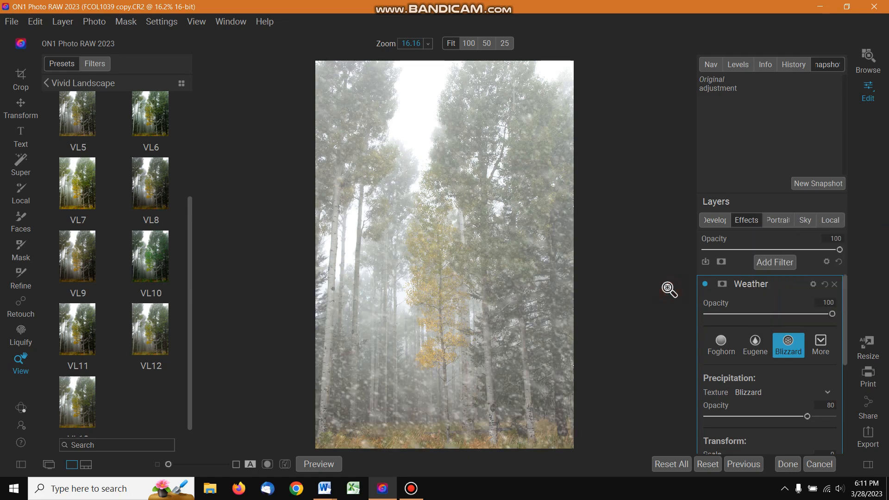
{"action": "left_click", "coordinate": [722, 342]}
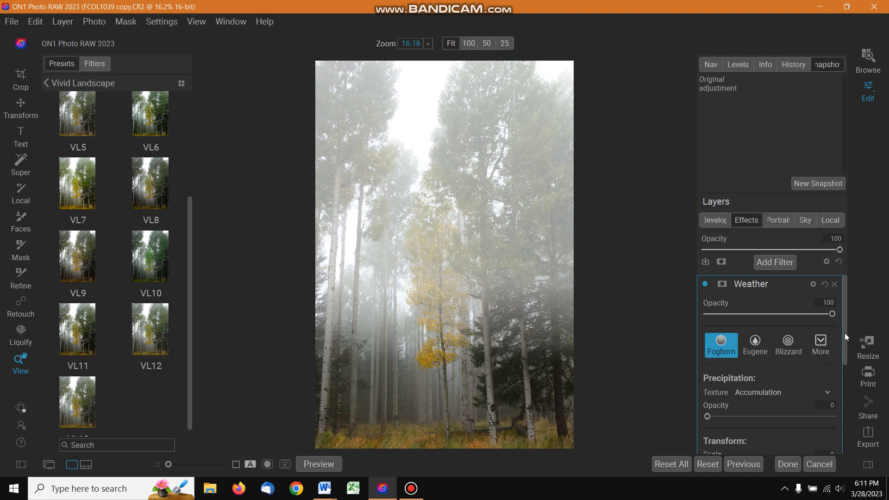
Set the Weather filter's fog Distance to -36, Rotation to -98 and Transition to 25.
{"action": "left_click_drag", "start_coordinate": [844, 333], "coordinate": [844, 377]}
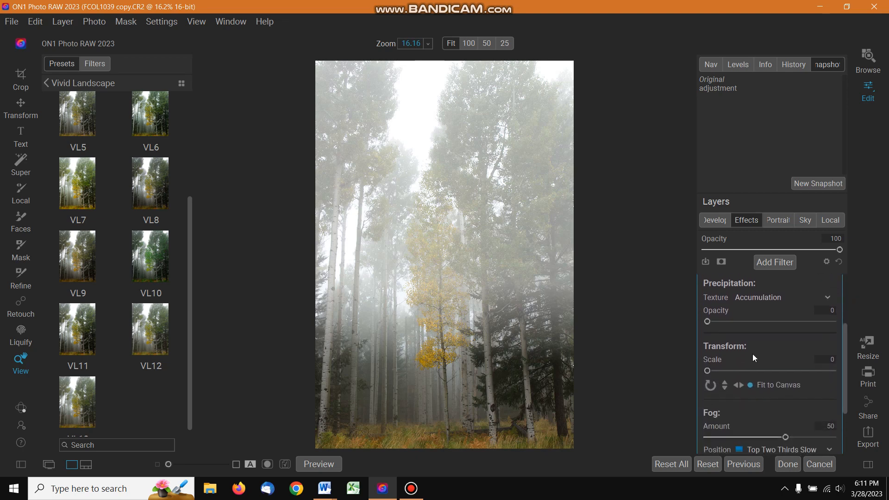
{"action": "mouse_move", "coordinate": [707, 322]}
{"action": "left_mouse_down"}
{"action": "mouse_move", "coordinate": [757, 322]}
{"action": "mouse_move", "coordinate": [701, 322]}
{"action": "left_mouse_up"}
{"action": "left_click_drag", "start_coordinate": [709, 371], "coordinate": [689, 371]}
{"action": "scroll", "coordinate": [845, 374], "scroll_direction": "down", "scroll_amount": 1}
{"action": "left_click_drag", "start_coordinate": [845, 373], "coordinate": [837, 408]}
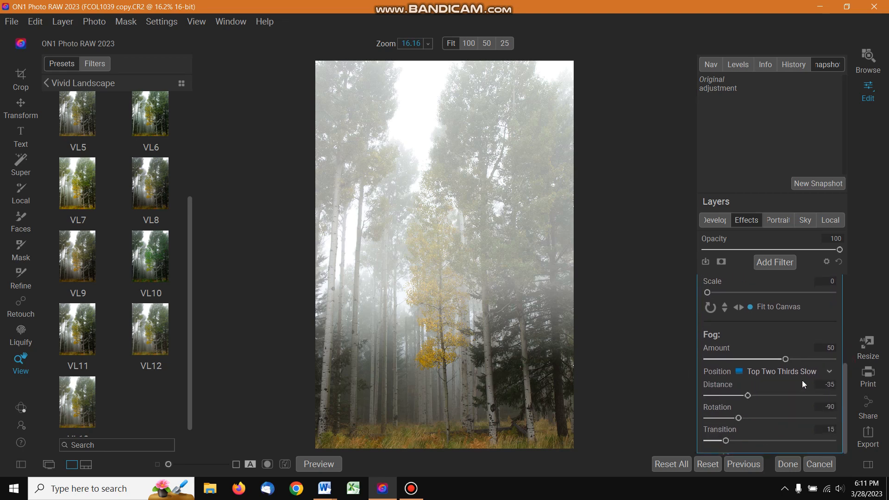
{"action": "mouse_move", "coordinate": [786, 359]}
{"action": "left_mouse_down"}
{"action": "mouse_move", "coordinate": [816, 354]}
{"action": "mouse_move", "coordinate": [785, 355]}
{"action": "left_mouse_up"}
{"action": "left_click_drag", "start_coordinate": [749, 395], "coordinate": [739, 436]}
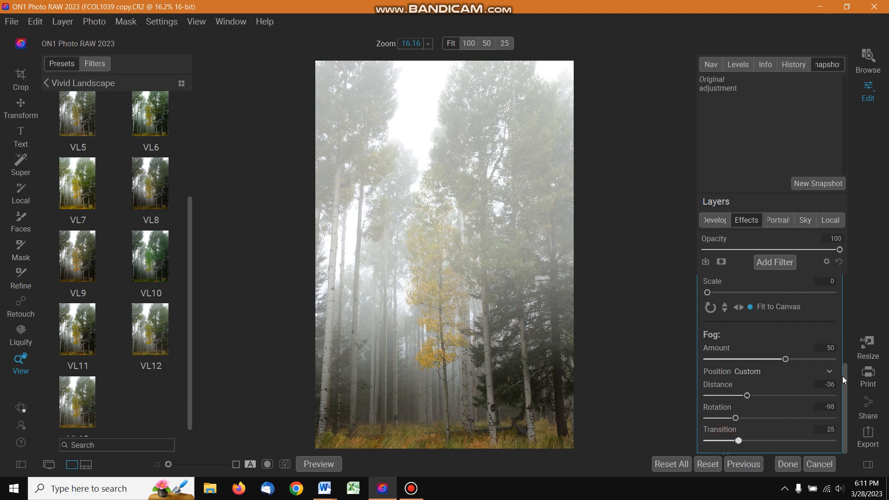
Add a Vignette filter and apply its Big Softy style.
{"action": "left_click", "coordinate": [774, 261]}
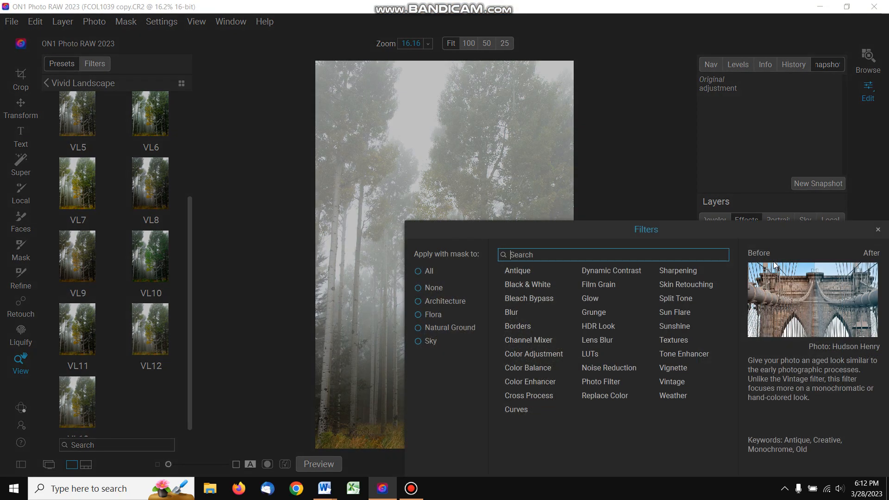
{"action": "left_click", "coordinate": [674, 366]}
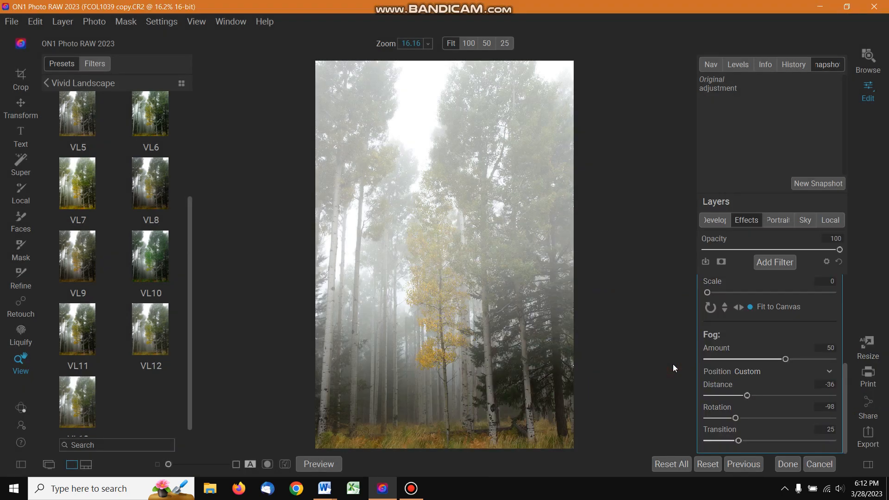
{"action": "scroll", "coordinate": [847, 382], "scroll_direction": "up", "scroll_amount": 5}
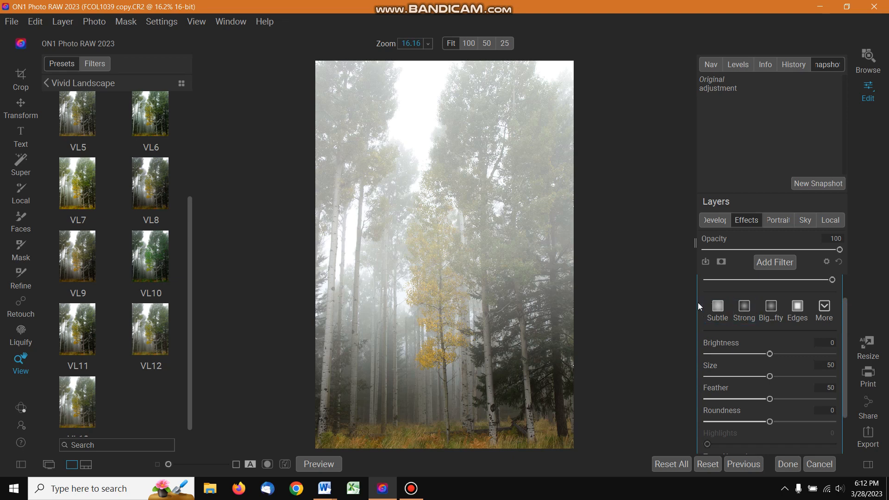
{"action": "left_click", "coordinate": [827, 305]}
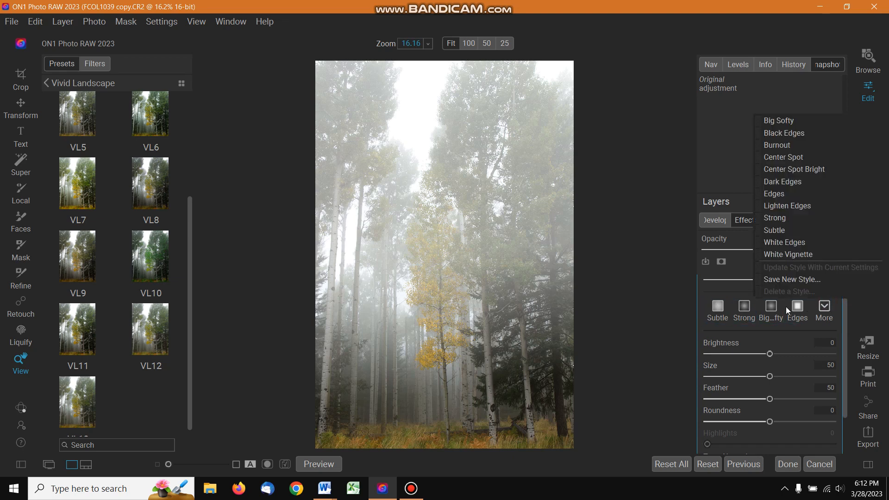
{"action": "left_click", "coordinate": [767, 305]}
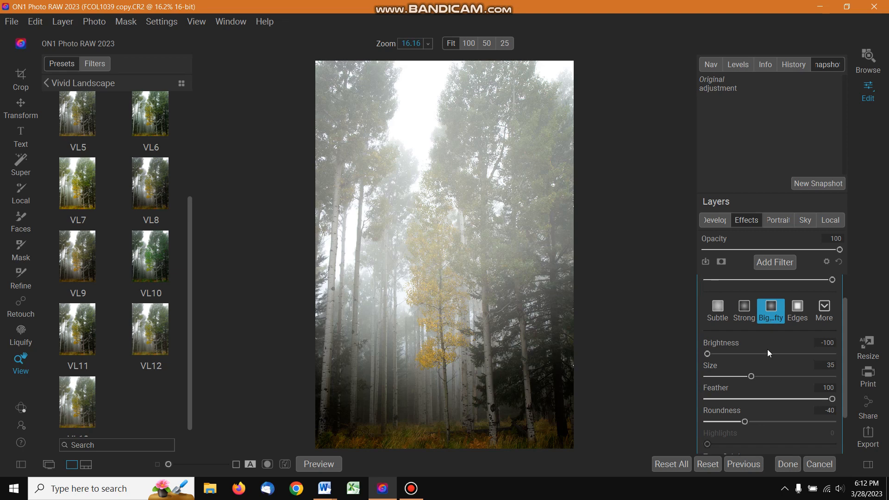
Set the vignette's Size to 14 and Roundness to -56.
{"action": "mouse_move", "coordinate": [708, 354]}
{"action": "left_mouse_down"}
{"action": "mouse_move", "coordinate": [763, 353]}
{"action": "mouse_move", "coordinate": [699, 351]}
{"action": "left_mouse_up"}
{"action": "left_click_drag", "start_coordinate": [751, 374], "coordinate": [729, 375]}
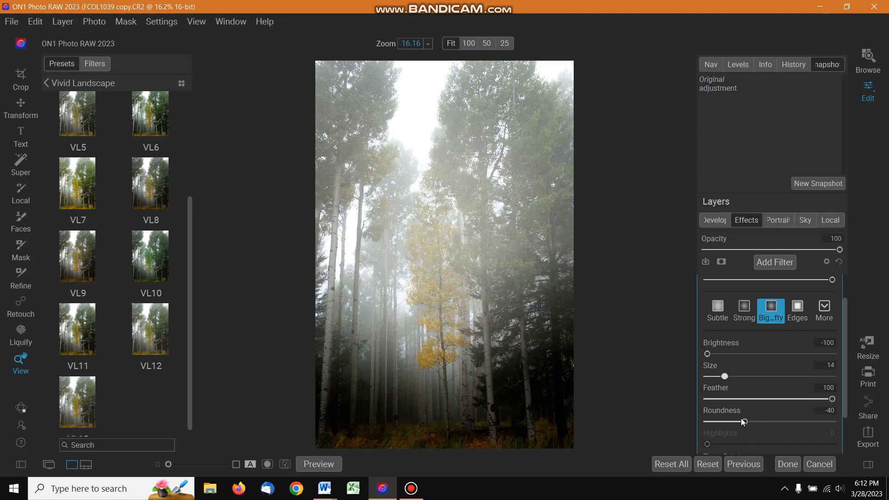
{"action": "mouse_move", "coordinate": [744, 418]}
{"action": "left_mouse_down"}
{"action": "mouse_move", "coordinate": [788, 414]}
{"action": "mouse_move", "coordinate": [706, 417]}
{"action": "mouse_move", "coordinate": [735, 412]}
{"action": "left_mouse_up"}
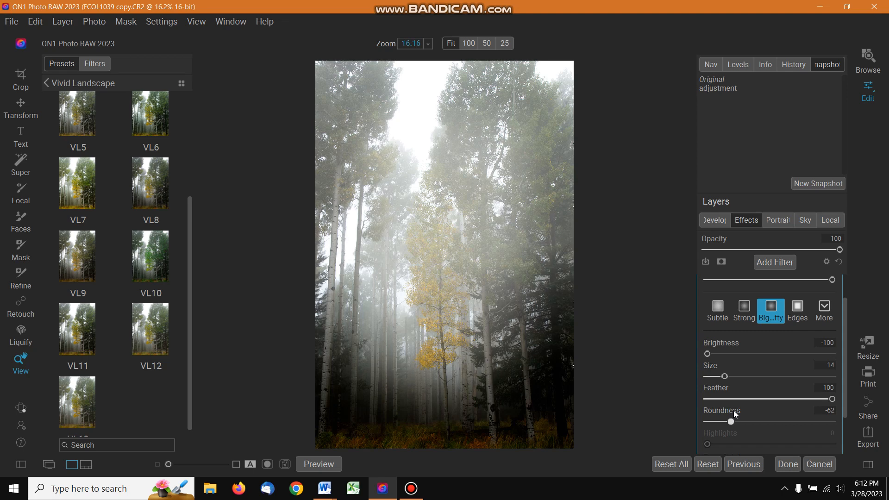
{"action": "left_click_drag", "start_coordinate": [846, 377], "coordinate": [846, 416]}
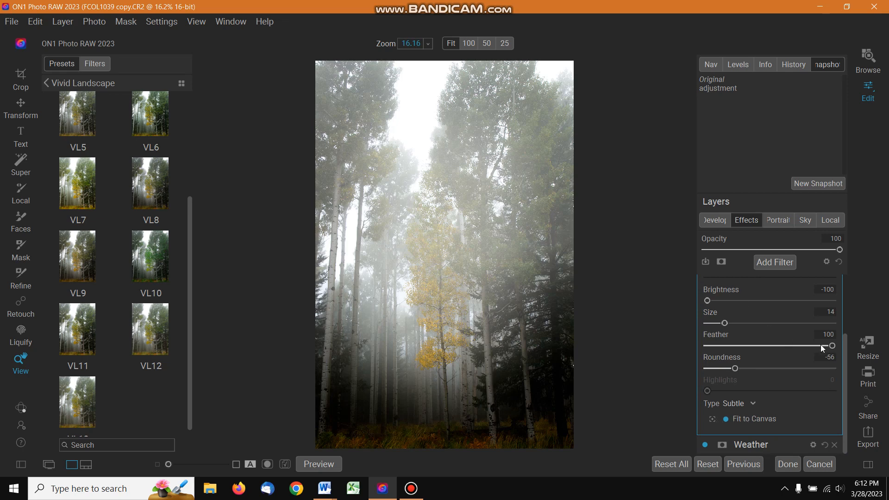
Restore the photo to the "adjustment" snapshot, discarding the Weather and Vignette filters.
{"action": "left_click", "coordinate": [713, 88]}
{"action": "key", "text": "ctrl+z"}
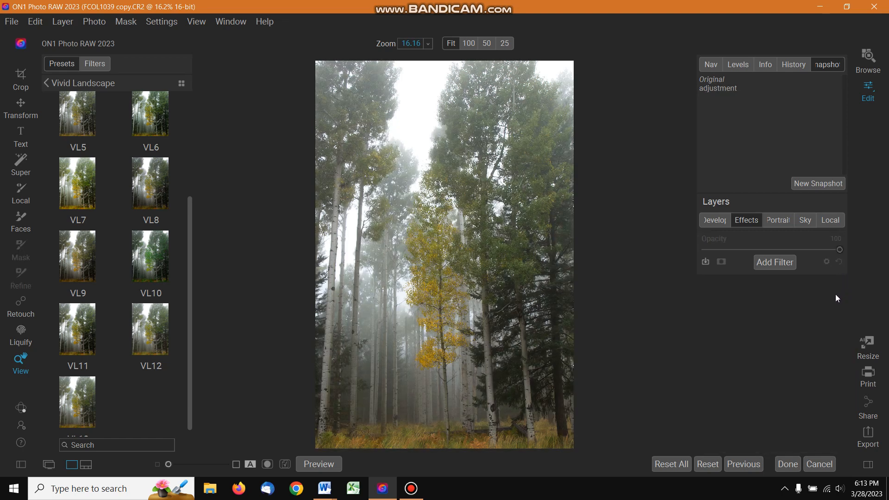